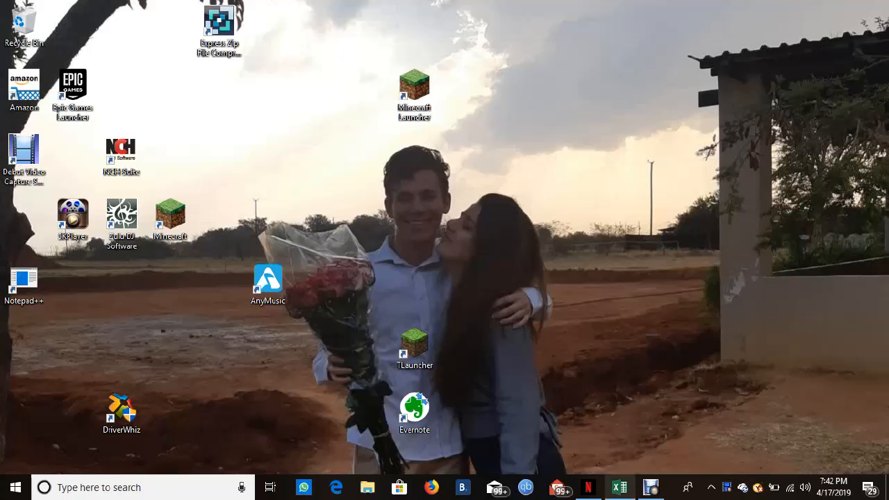
Switch to the blank Excel workbook and insert the RAND function in cell A1, finding it through the function search
left_click(620, 487)
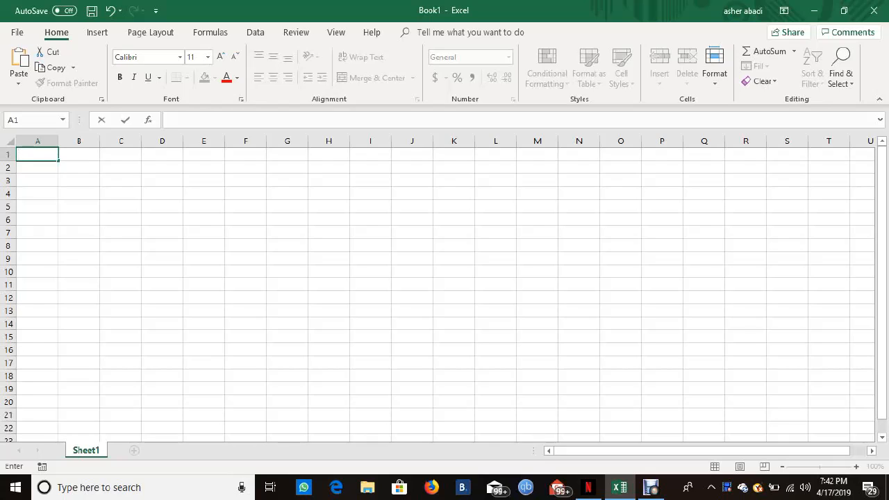
type("=")
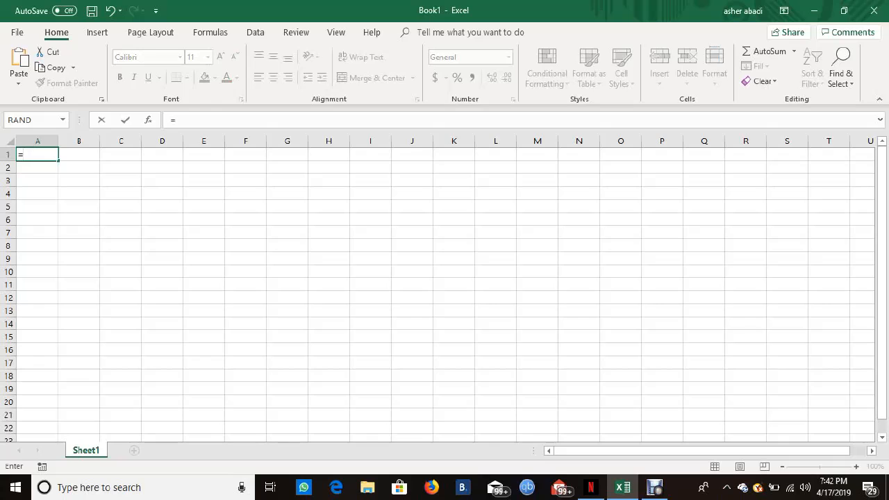
left_click(63, 120)
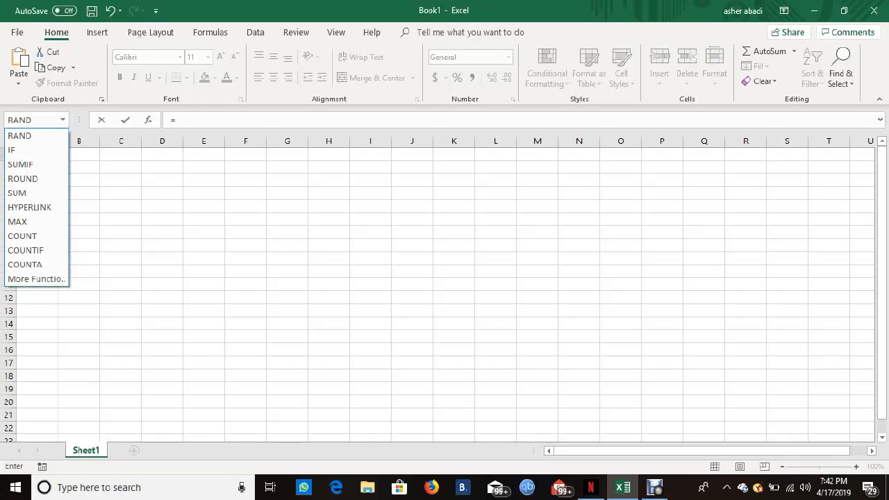
key("Down")
key("Down")
key("Return")
type("ra")
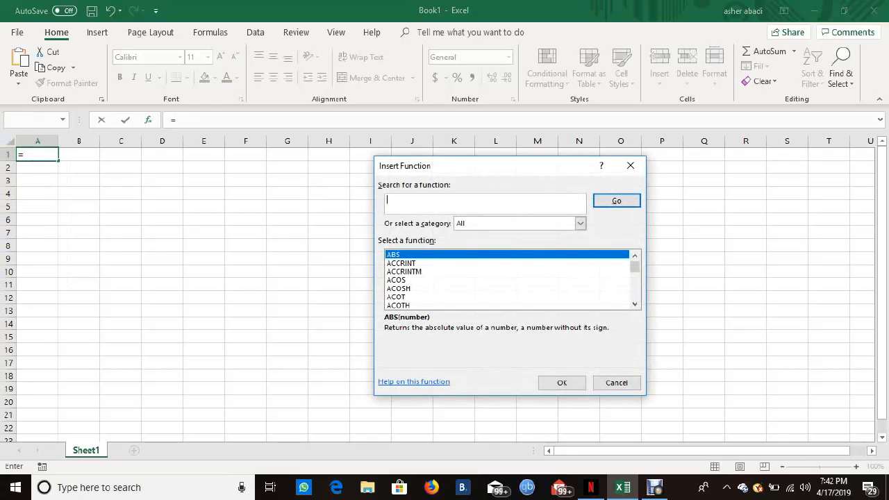
type("nd")
key("Tab")
key("Return")
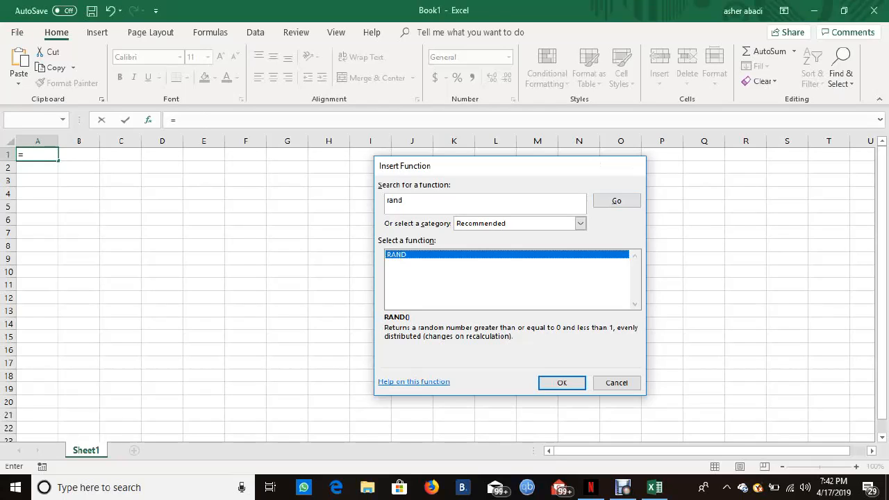
key("Return")
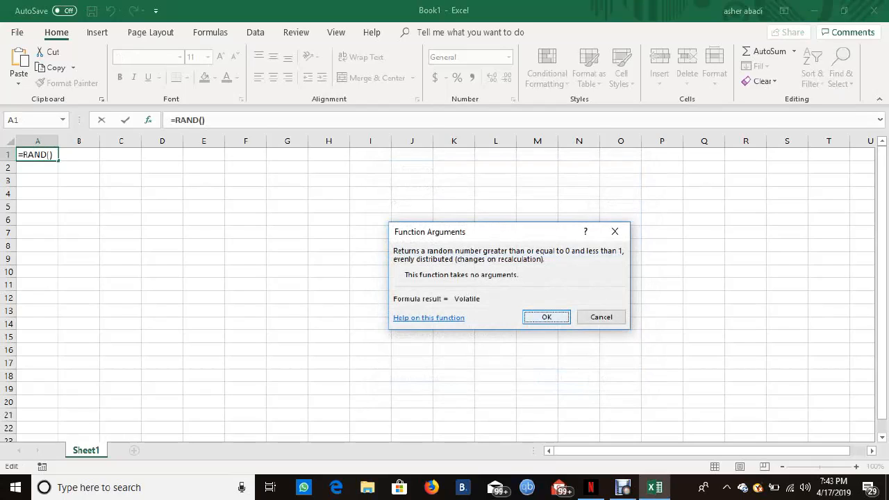
key("Return")
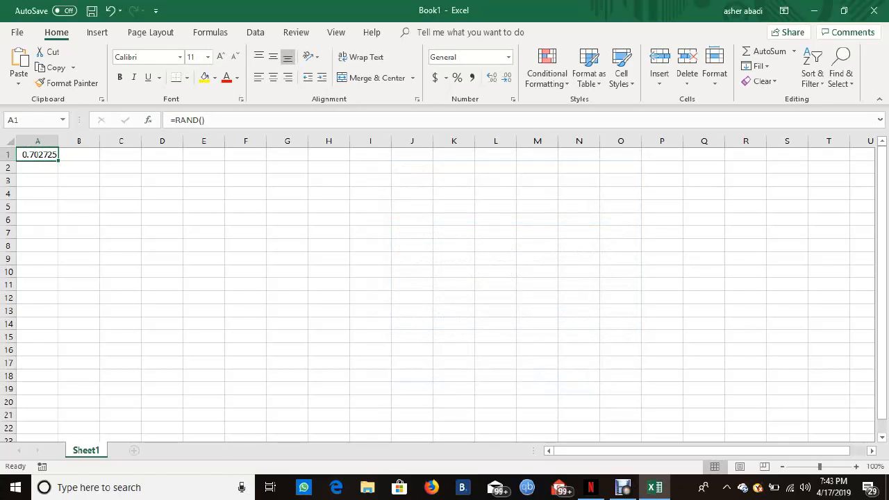
Fill the RAND formula from A1 down to row 18 and across to column F, covering A1:F18
left_click_drag(59, 161, 58, 379)
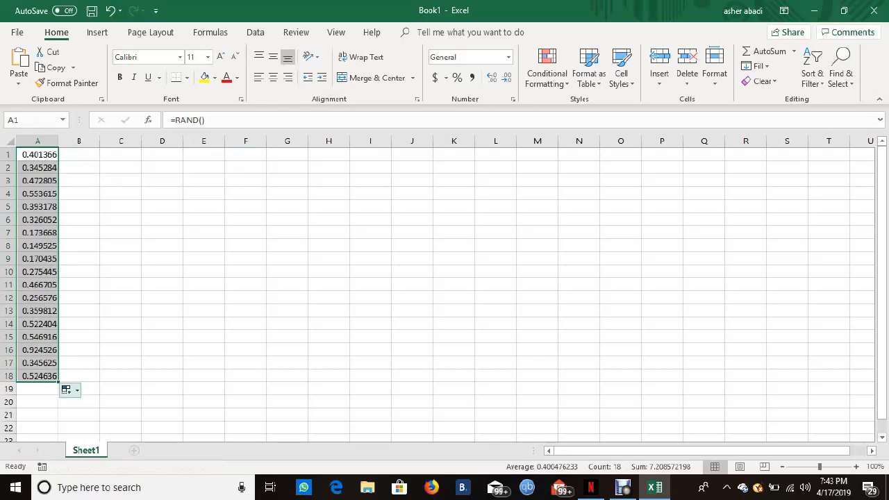
left_click_drag(58, 381, 264, 381)
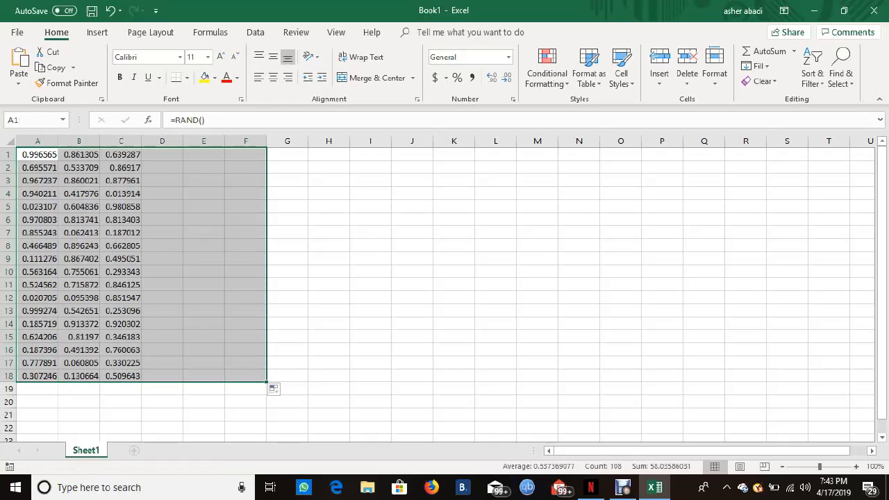
left_click(288, 337)
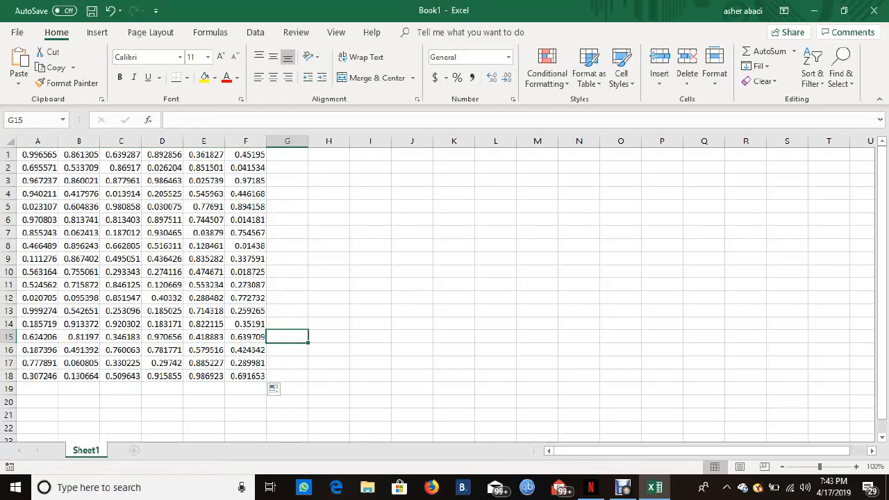
Insert a MAX function in cell I15 that covers the range A1:F18
left_click(370, 337)
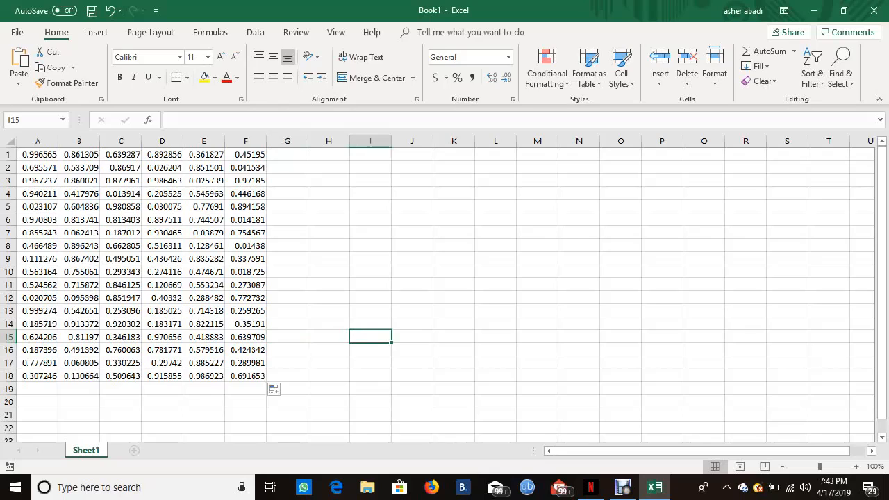
type("=")
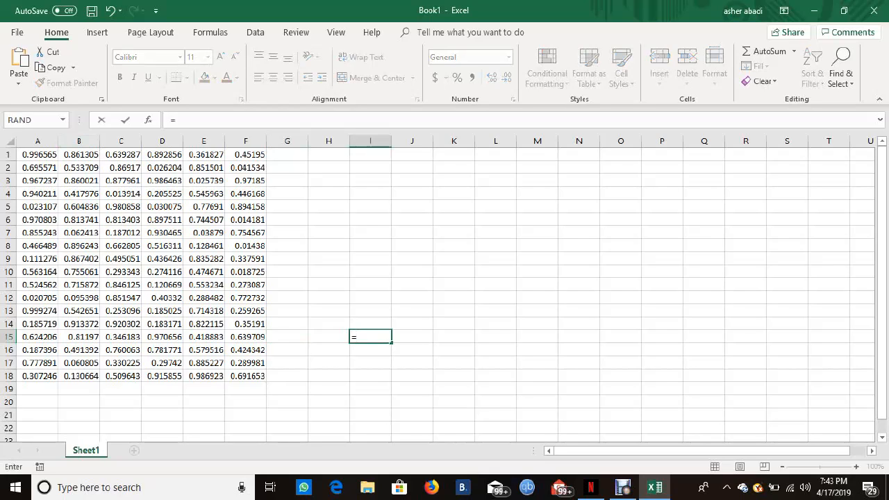
left_click(63, 120)
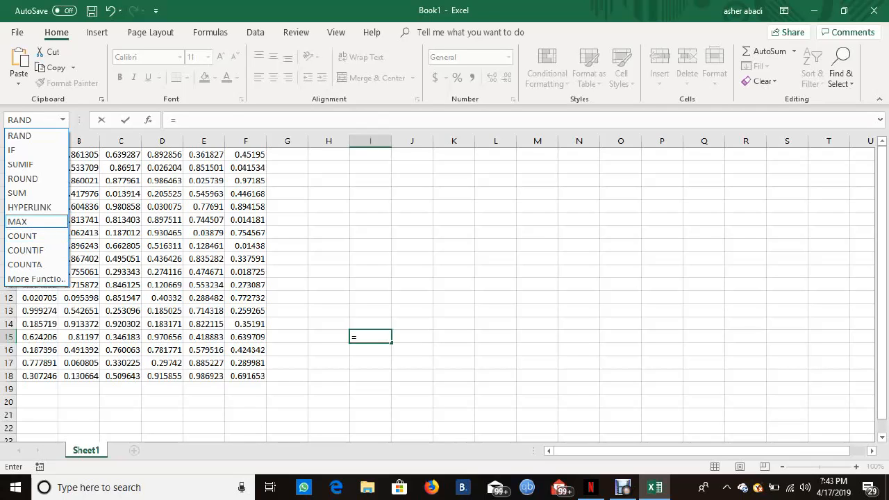
left_click(17, 221)
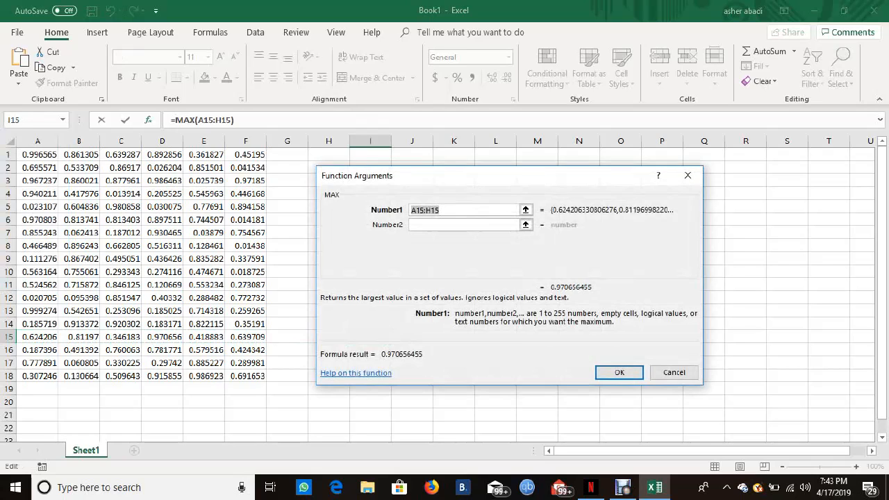
left_click_drag(37, 375, 250, 154)
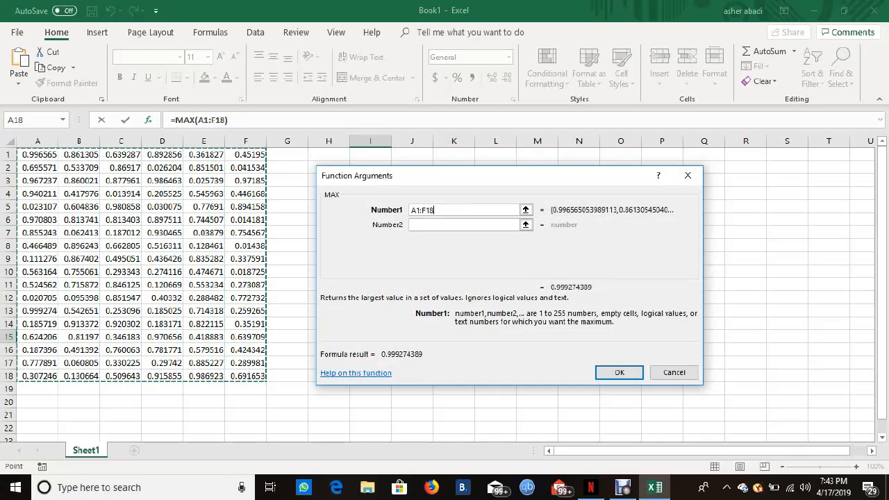
left_click(619, 373)
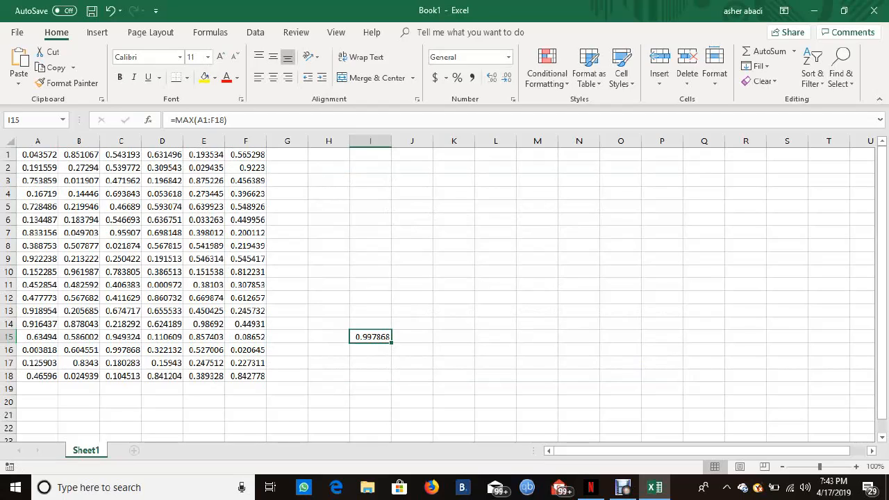
Find the SUM function through the function search and insert it in cell I16 for the range A1:F18
left_click(370, 350)
type("=")
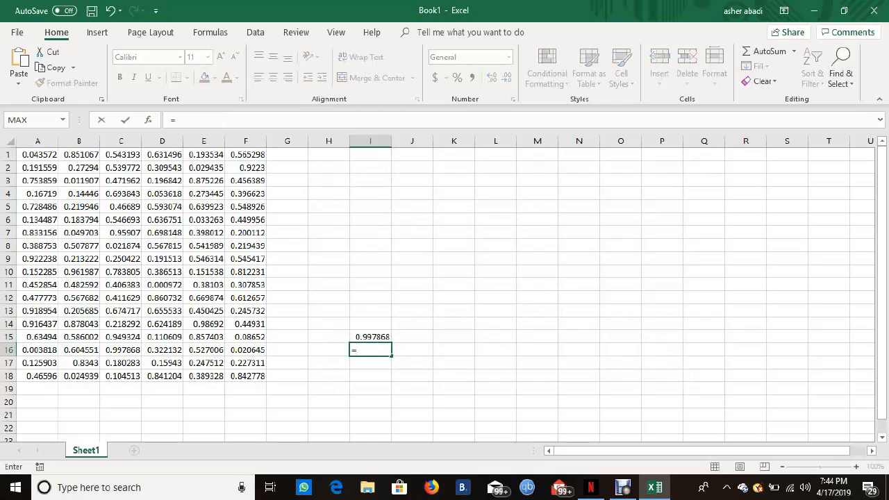
left_click(63, 120)
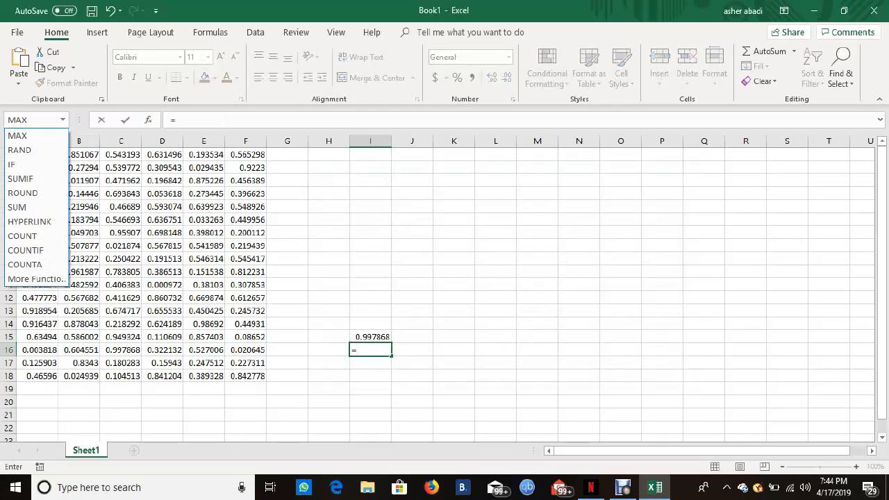
left_click(36, 279)
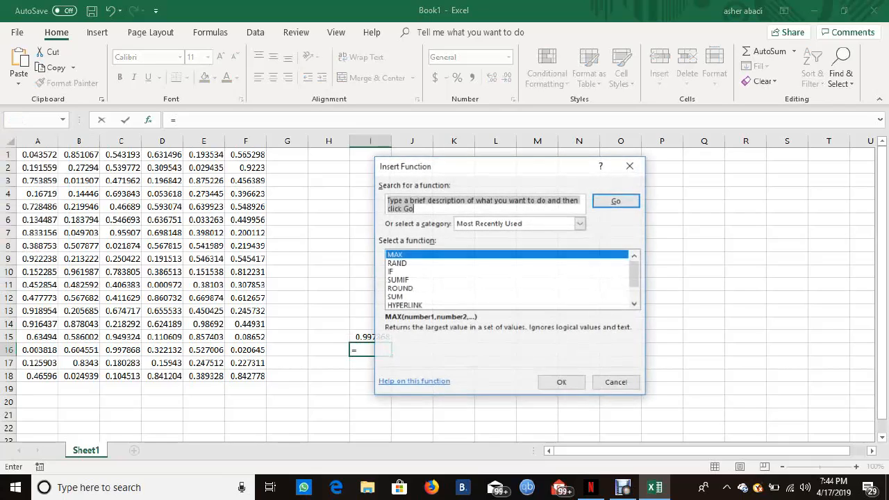
key("BackSpace")
type("s")
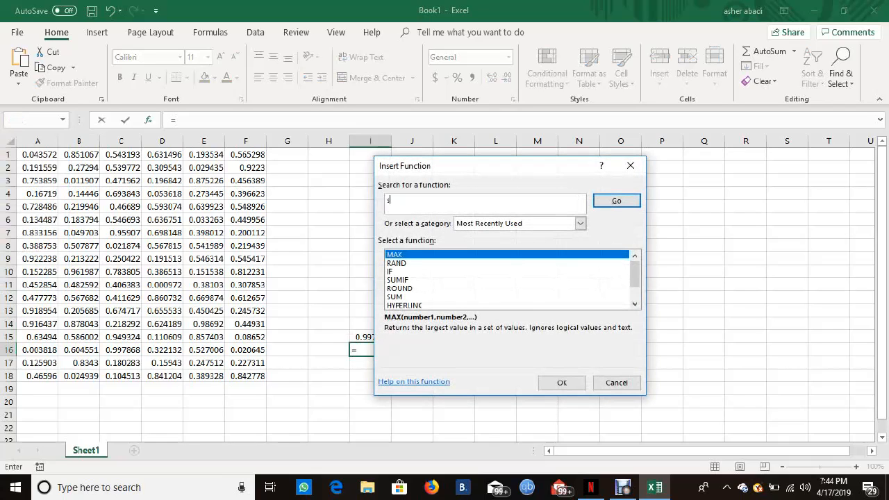
type("um")
key("Return")
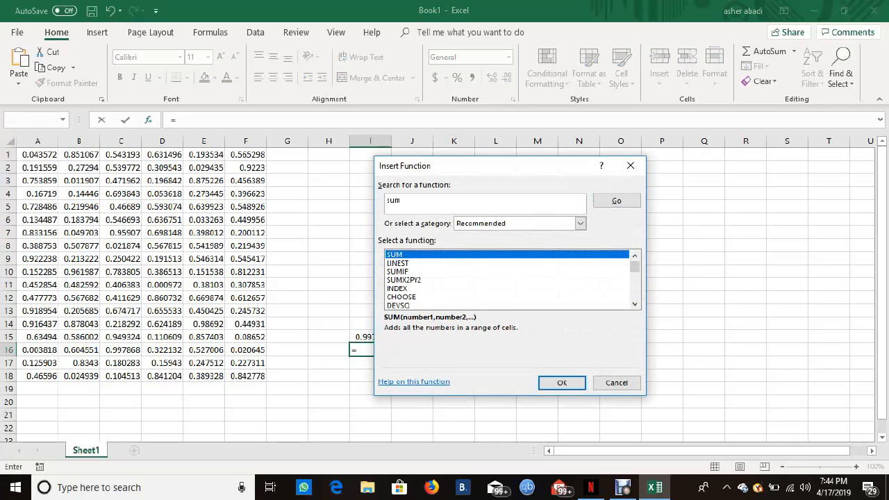
key("Return")
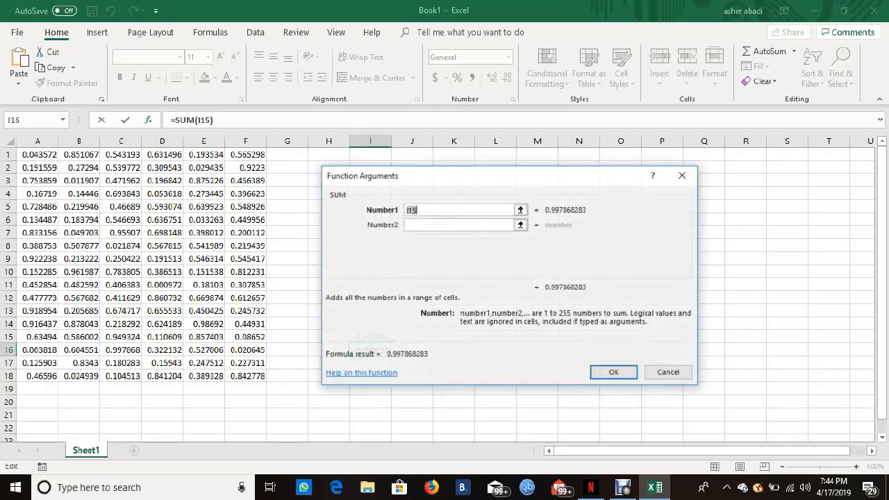
left_click_drag(245, 155, 25, 377)
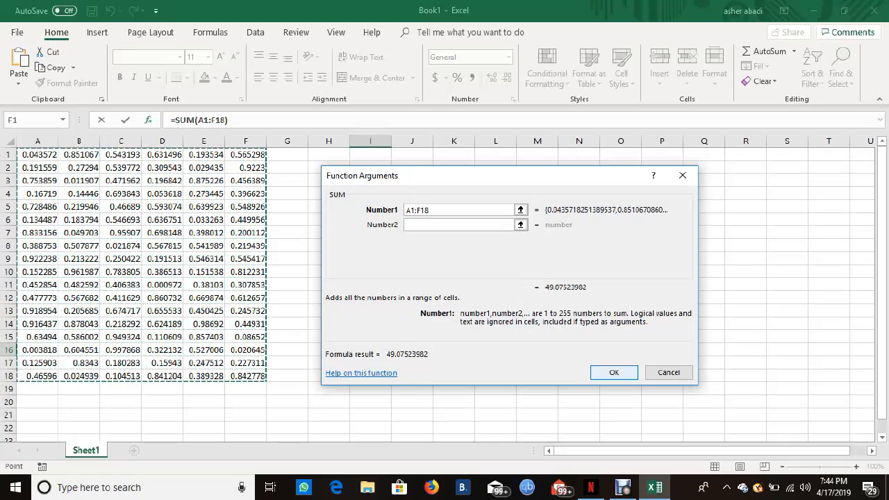
key("Return")
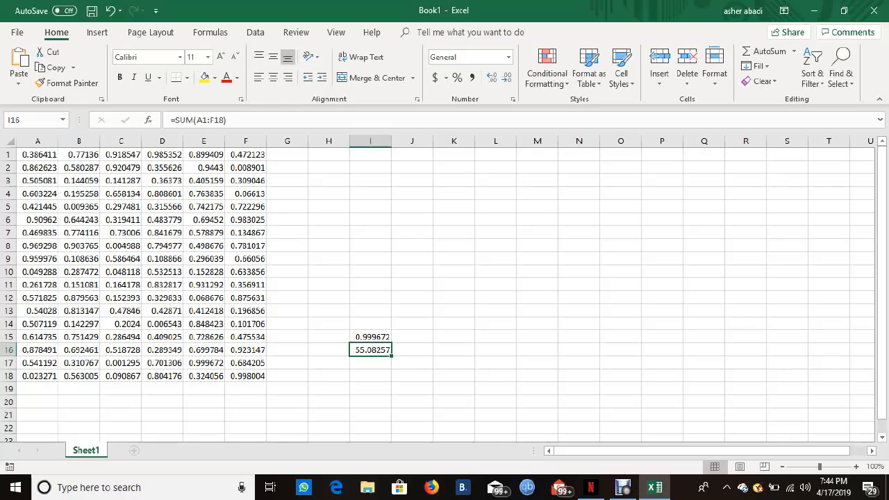
Format the sum in cell I16 as Number with 0 decimal places
left_click(370, 337)
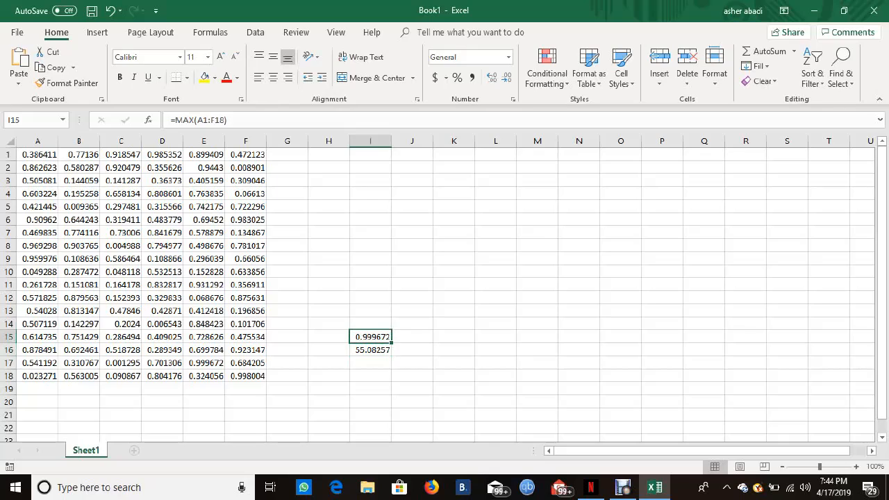
left_click(370, 350)
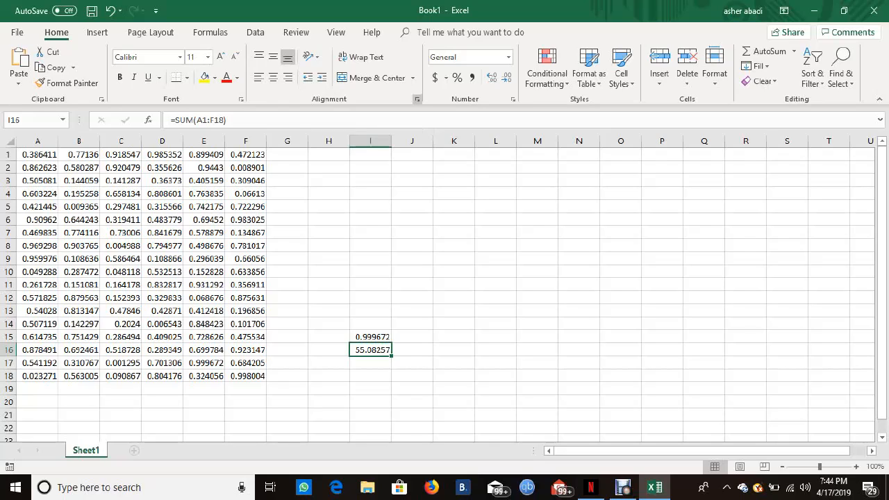
left_click(508, 57)
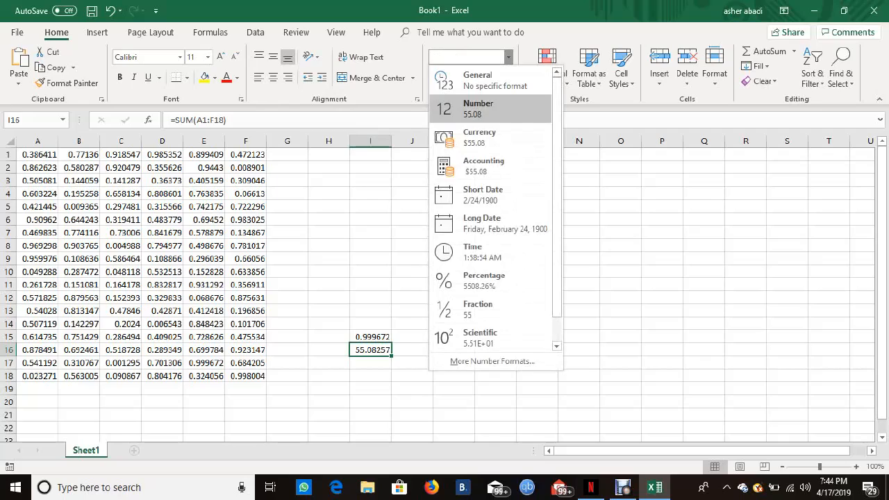
left_click(478, 108)
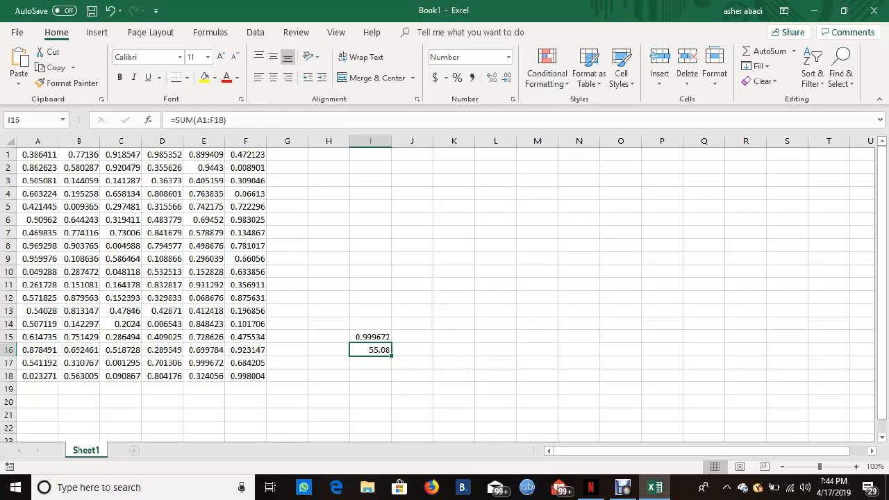
left_click(508, 57)
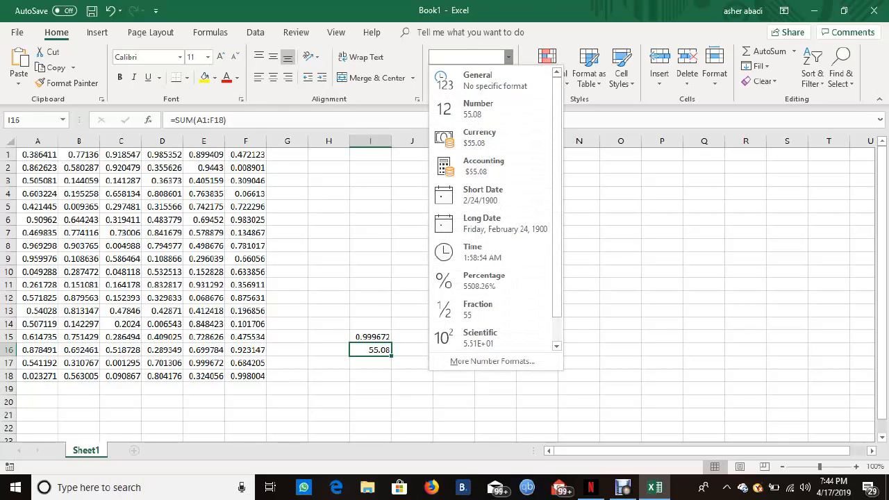
left_click(492, 361)
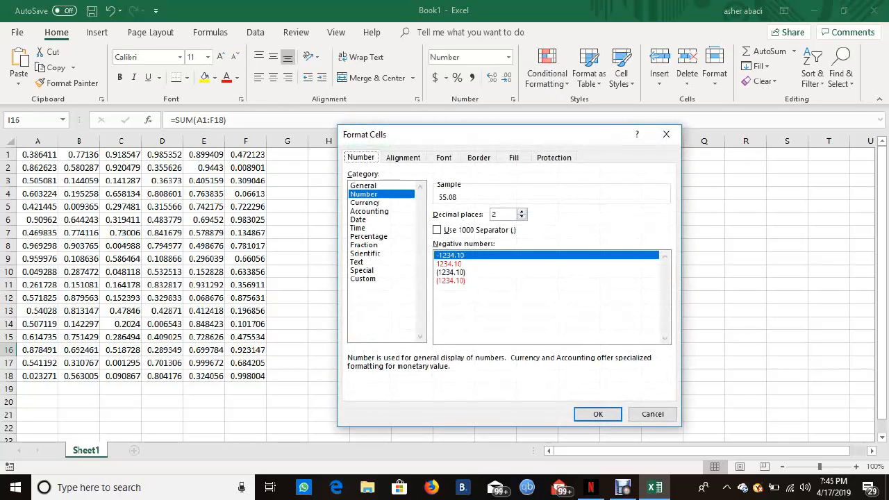
left_click(521, 218)
left_click(522, 217)
key("Return")
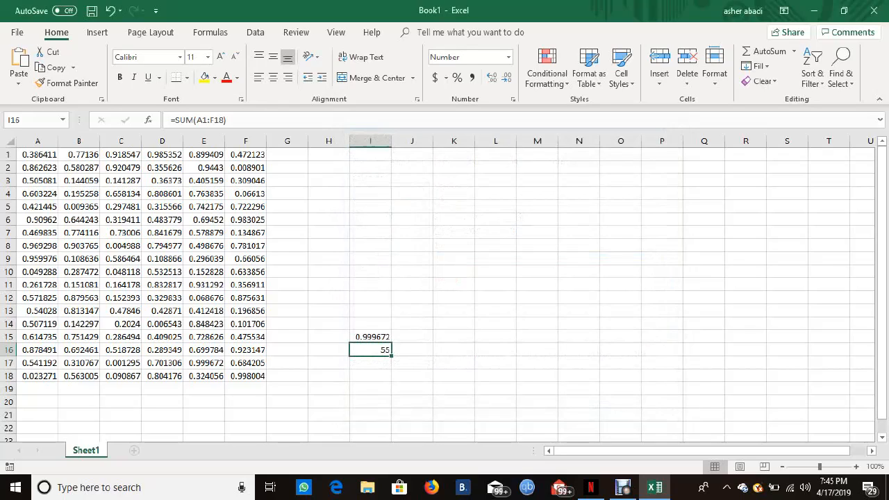
Start a formula in cell I17 and bring up the Insert Function dialog
left_click(371, 363)
type("=")
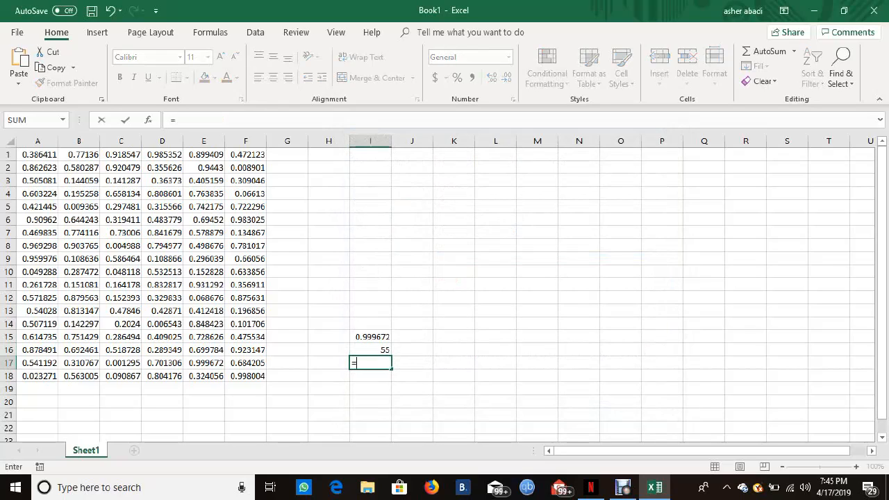
left_click(62, 119)
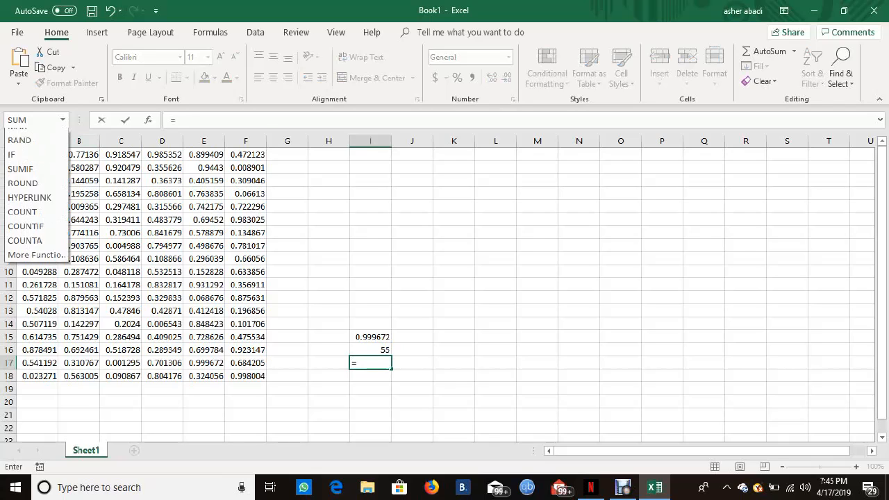
left_click(36, 279)
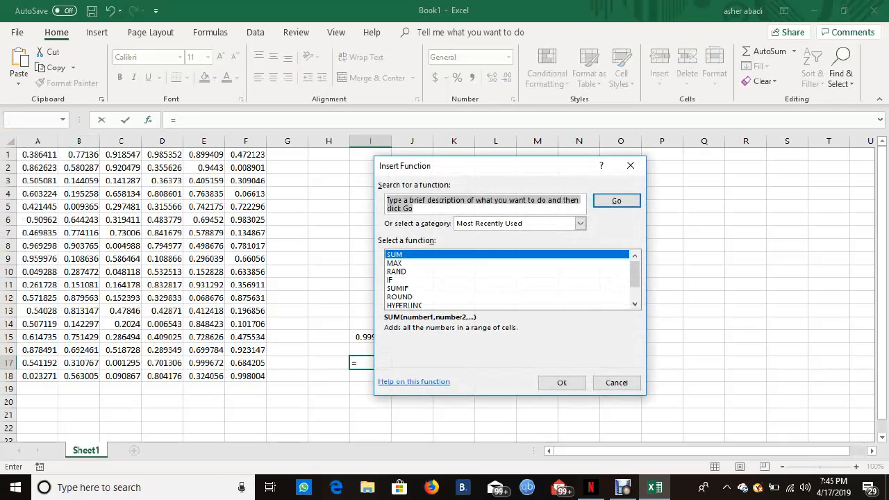
Try searching for the average function with the terms "avarage" and "av"
key("BackSpace")
type("avar")
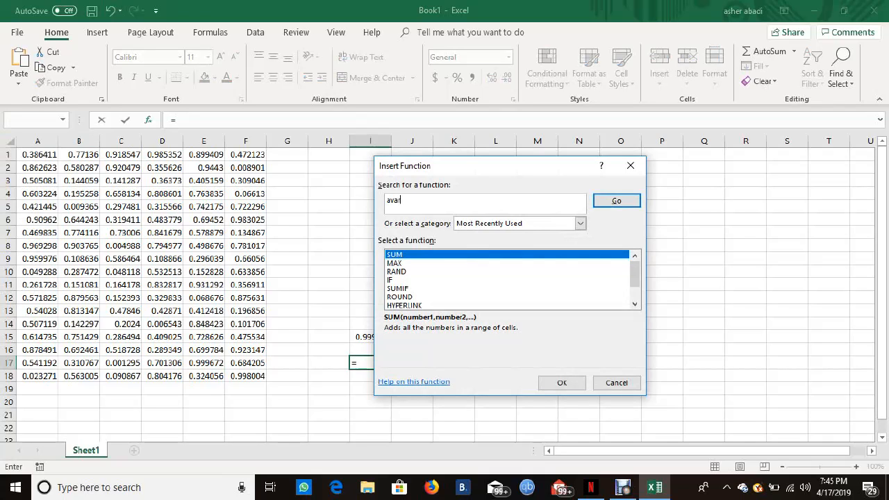
type("age")
key("Return")
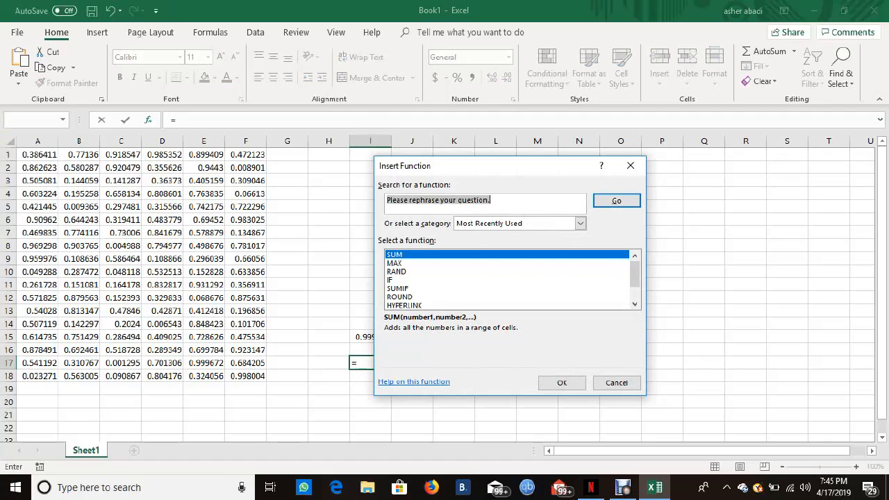
key("BackSpace")
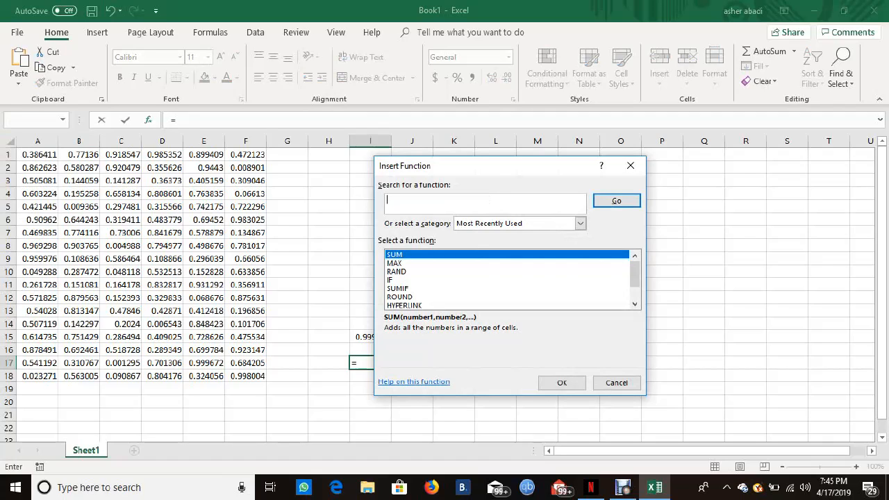
type("av")
key("Return")
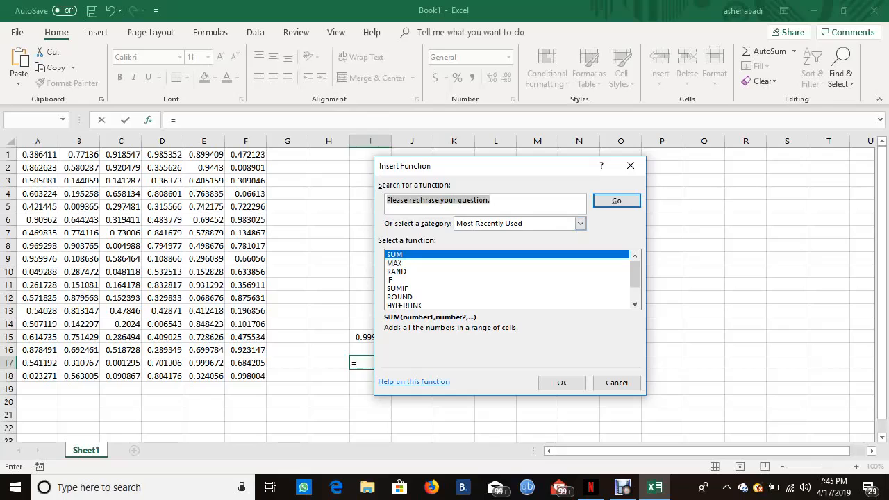
Clear the function search text, retry the search with "av" and look through the recently used functions
left_click(507, 200)
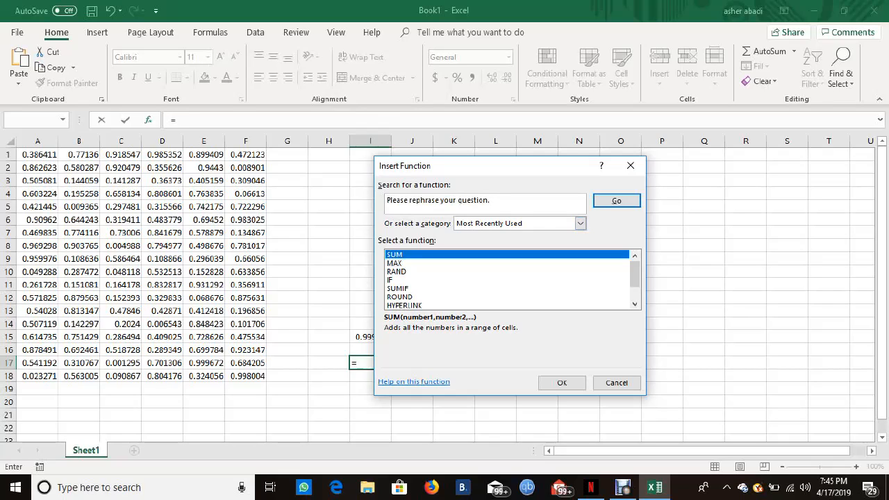
key("BackSpace")
key("BackSpace")
key("BackSpace")
key("BackSpace")
key("BackSpace")
key("BackSpace")
key("BackSpace")
key("BackSpace")
left_click_drag(464, 200, 411, 201)
left_click(469, 201)
left_click_drag(469, 201, 386, 200)
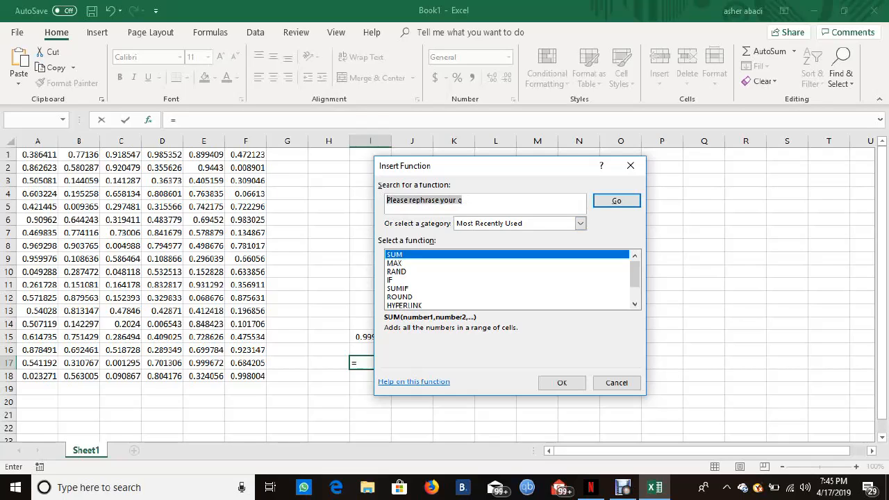
key("BackSpace")
type("av")
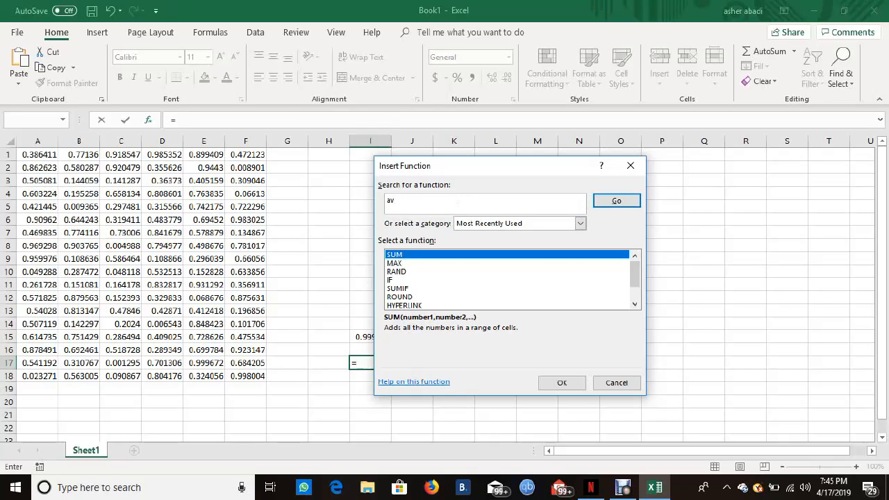
key("Return")
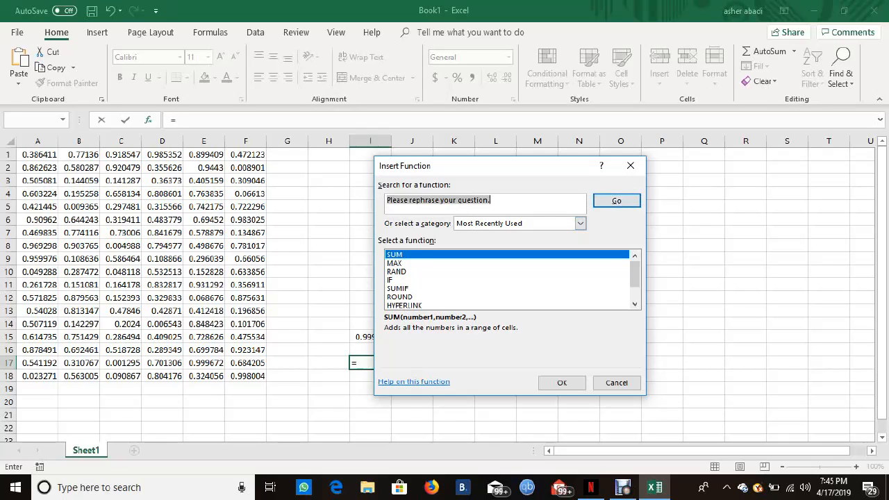
scroll(507, 278, "down", 3)
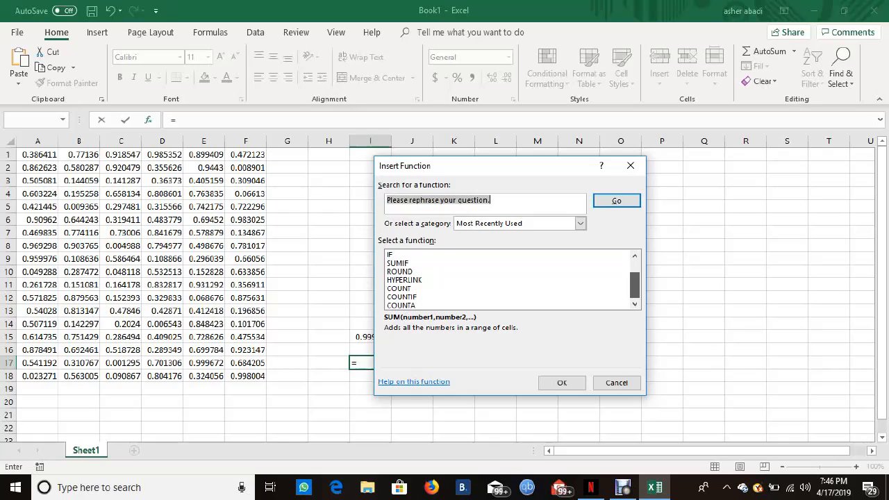
scroll(507, 278, "up", 3)
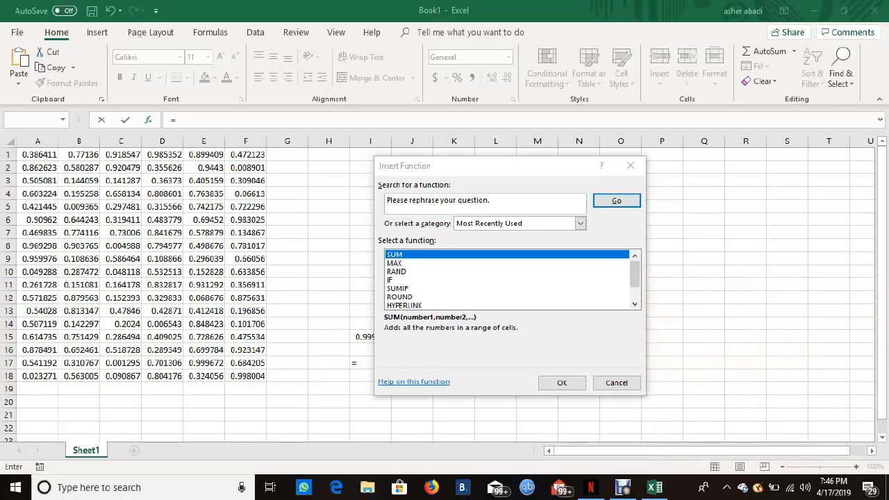
Switch the function category to All and try another function search with "ava"
left_click(580, 223)
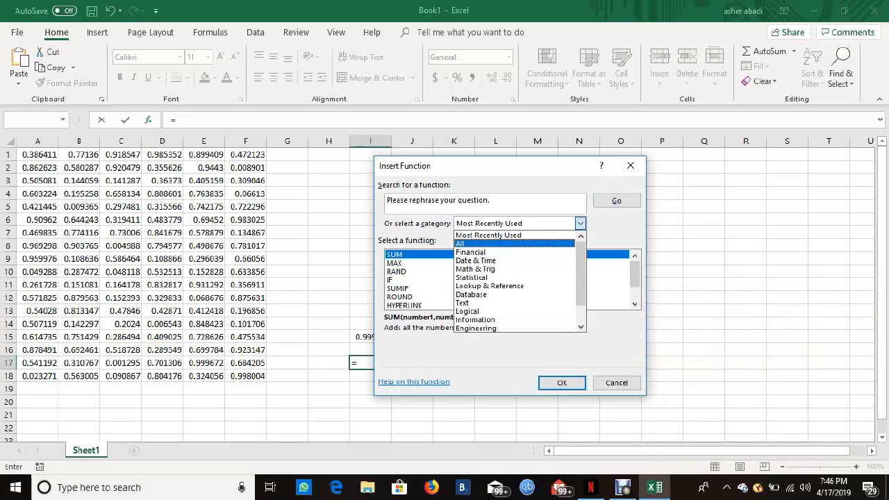
left_click(514, 243)
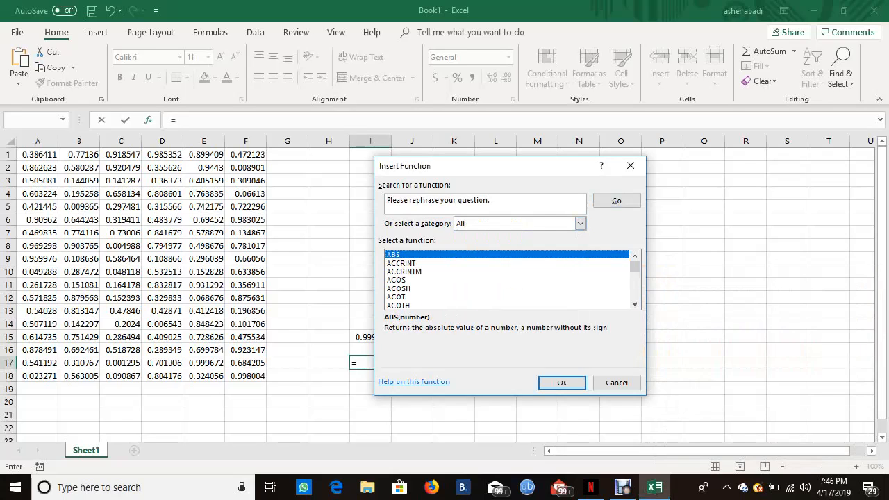
left_click(491, 201)
key("BackSpace")
key("BackSpace")
key("BackSpace")
key("BackSpace")
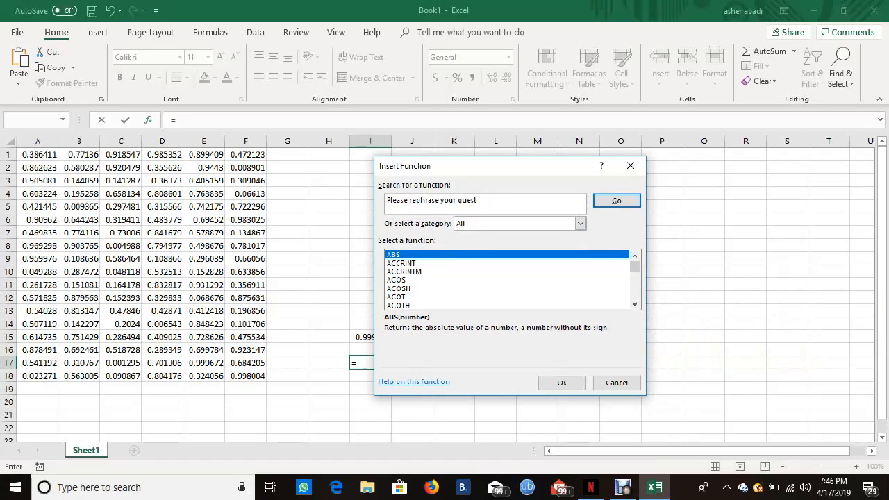
key("ctrl+a")
key("BackSpace")
type("ava")
key("Return")
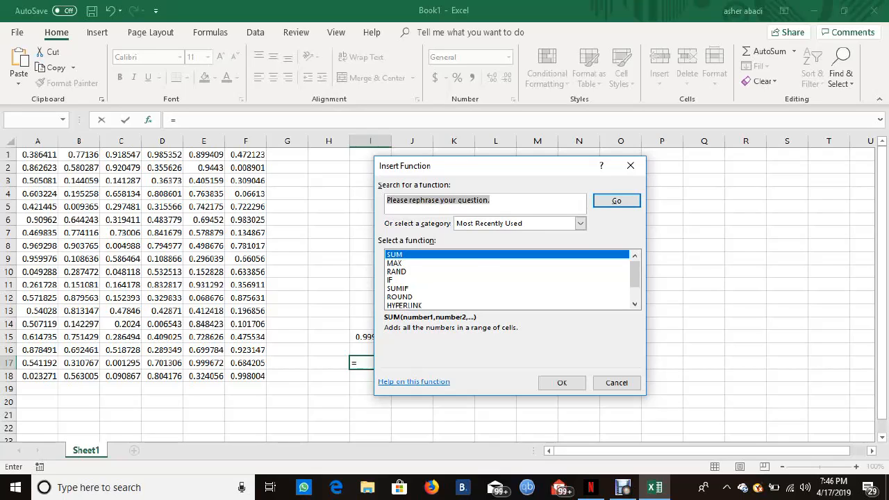
Choose AVERAGE from the All category and insert it in cell I17 for the range A1:F18
left_click(581, 224)
left_click(515, 243)
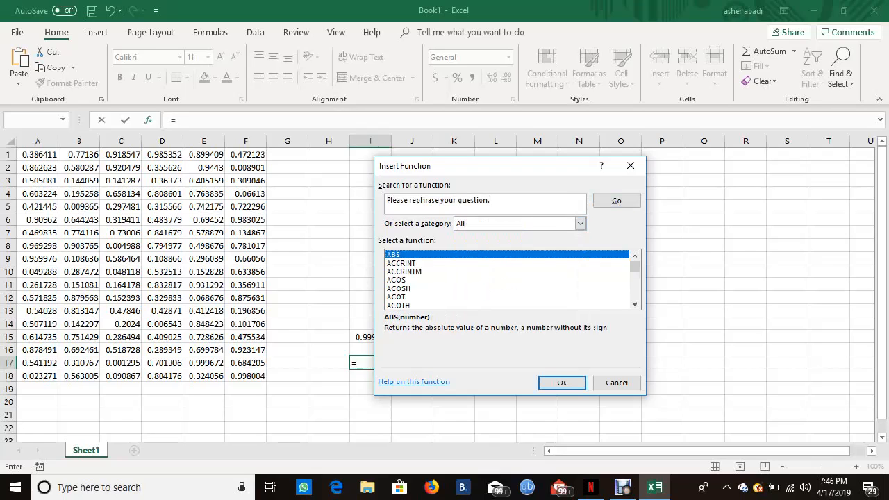
left_click_drag(635, 267, 635, 267)
left_click(635, 304)
left_click(635, 304)
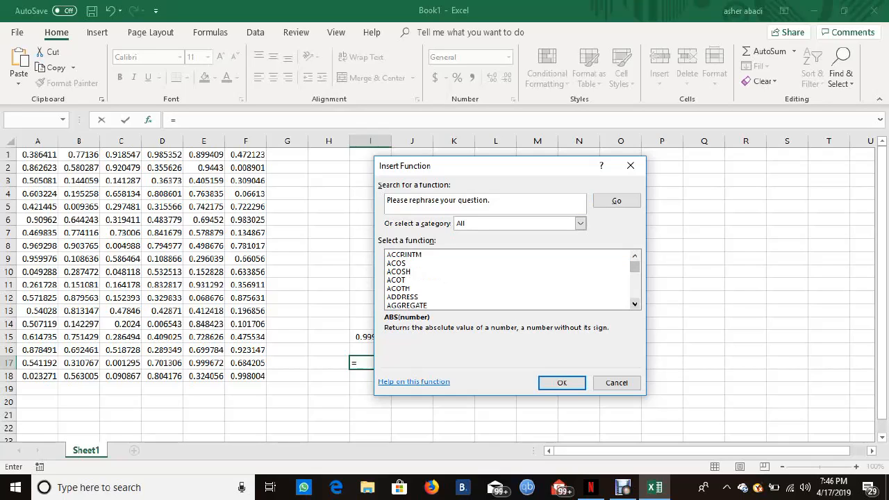
left_click(635, 304)
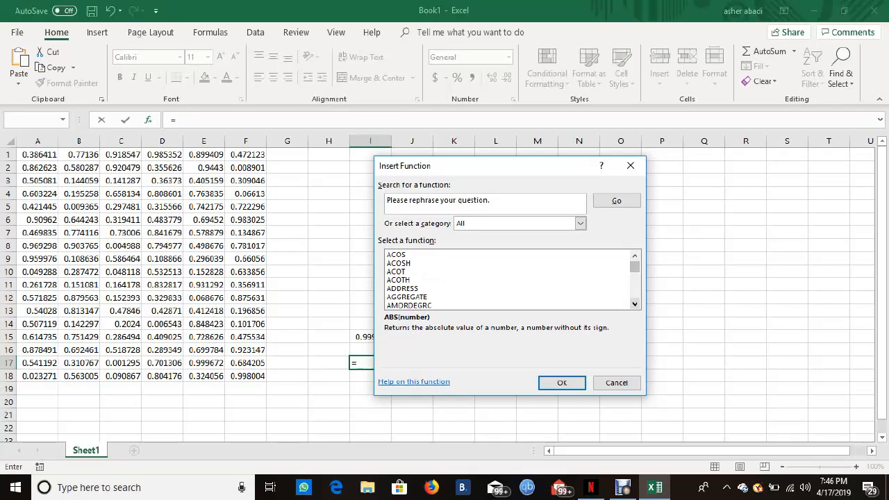
left_click(635, 304)
left_click(634, 305)
left_click(635, 304)
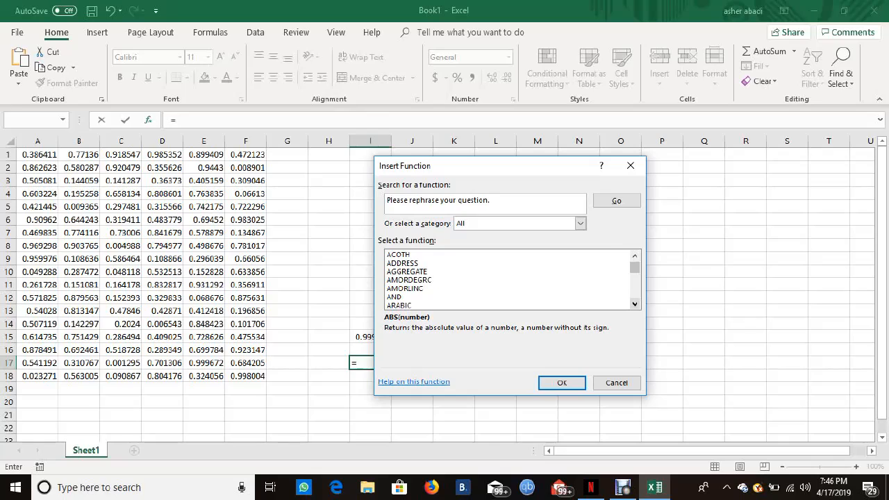
left_click(635, 305)
left_click(635, 304)
left_click(635, 304)
left_click(635, 304)
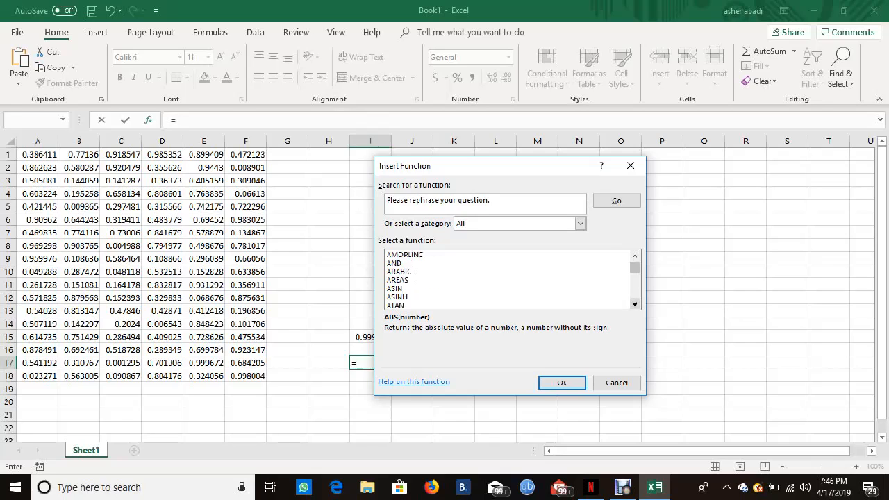
left_click(635, 304)
left_click(635, 304)
left_click(635, 304)
left_click(635, 304)
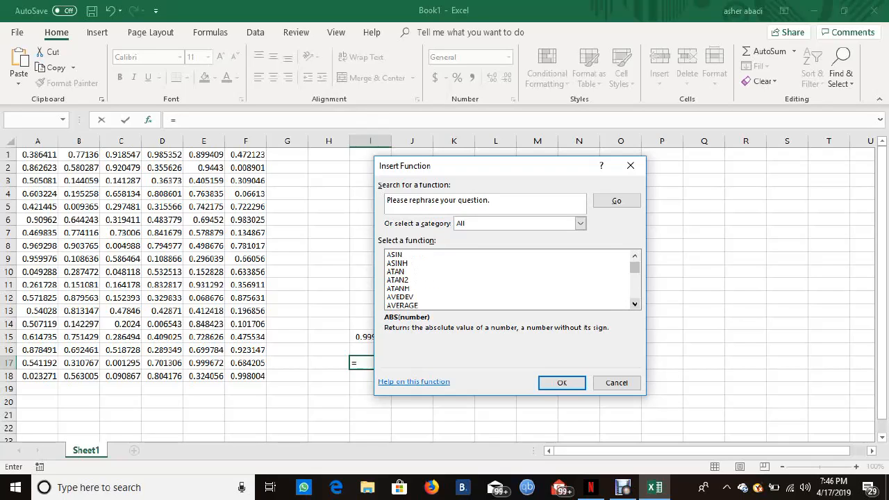
double_click(403, 306)
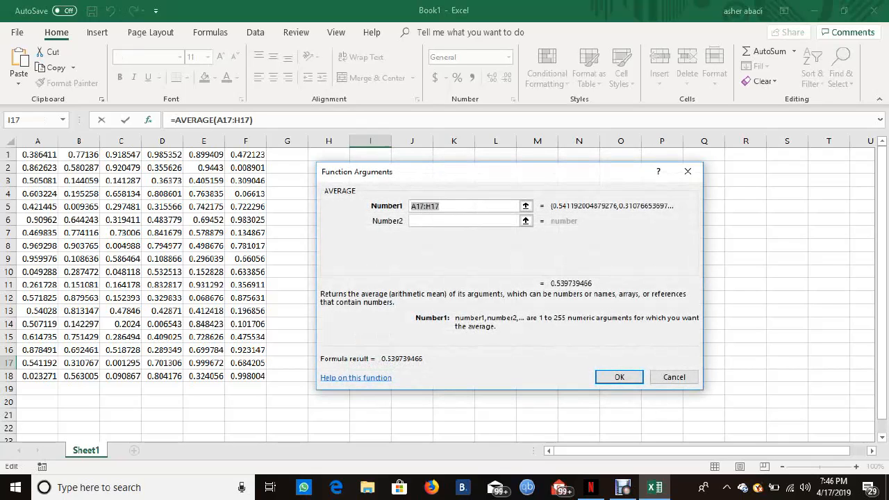
left_click_drag(246, 154, 35, 379)
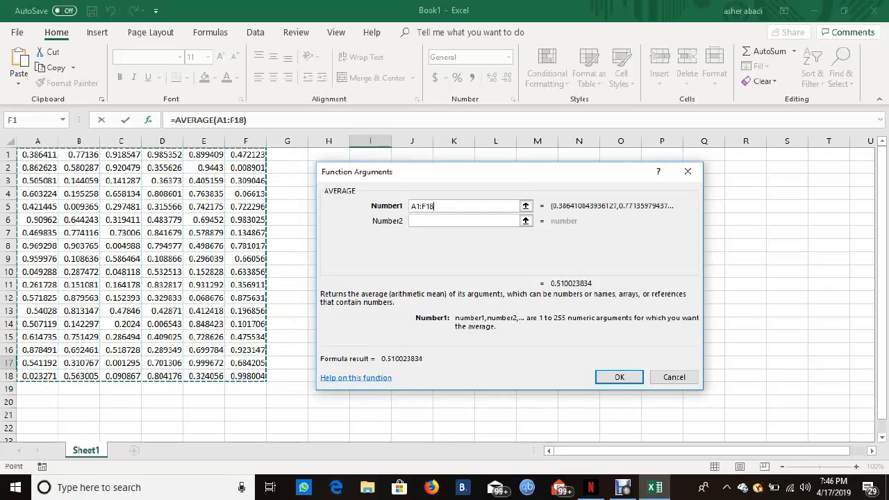
key("Return")
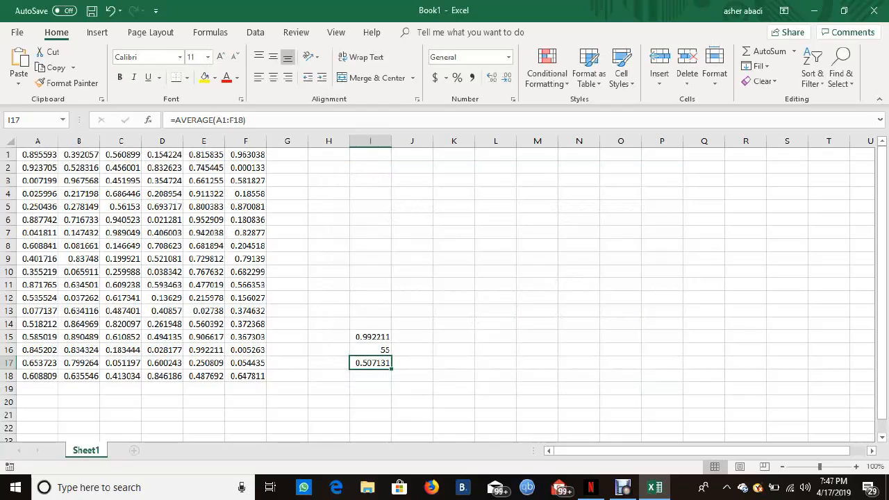
Insert a SUM function in cell J17 that adds the results in I15:I17
left_click(412, 363)
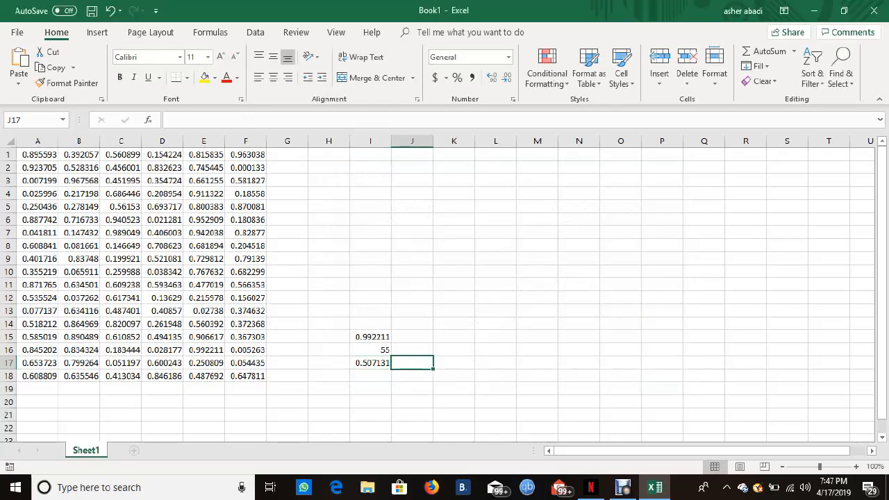
type("=")
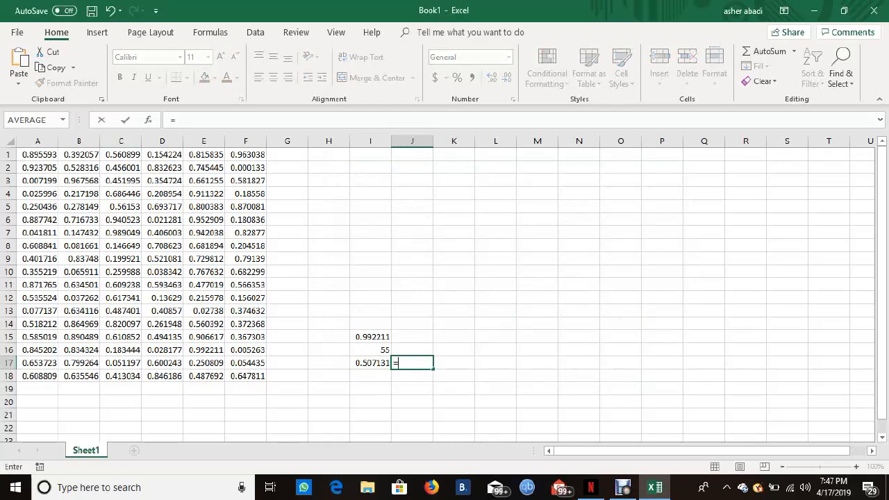
left_click(63, 120)
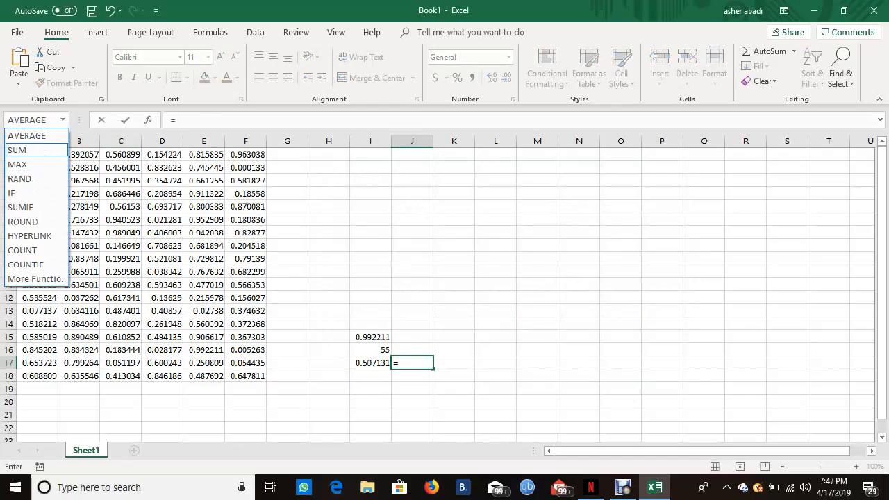
left_click(28, 149)
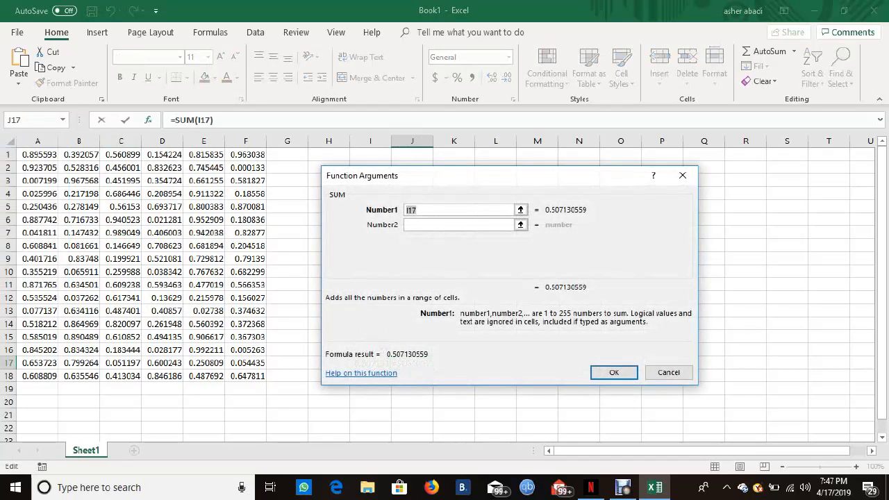
left_click_drag(445, 176, 616, 257)
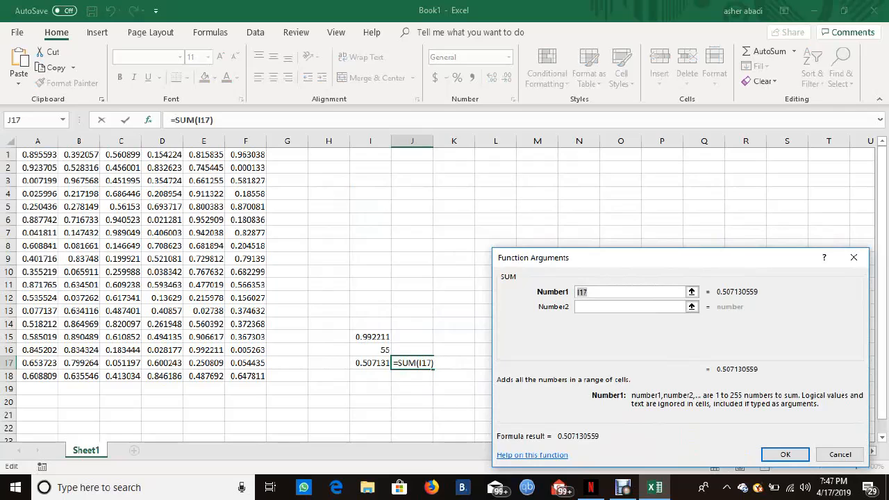
left_click_drag(372, 337, 372, 362)
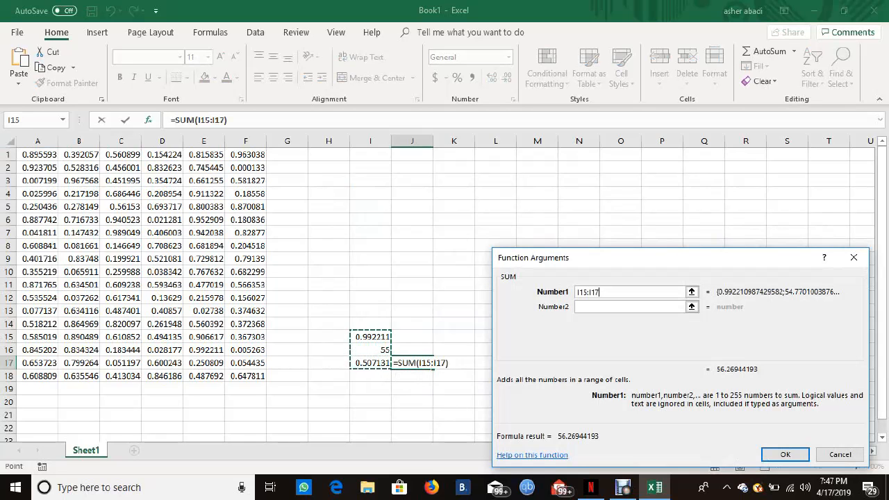
key("Return")
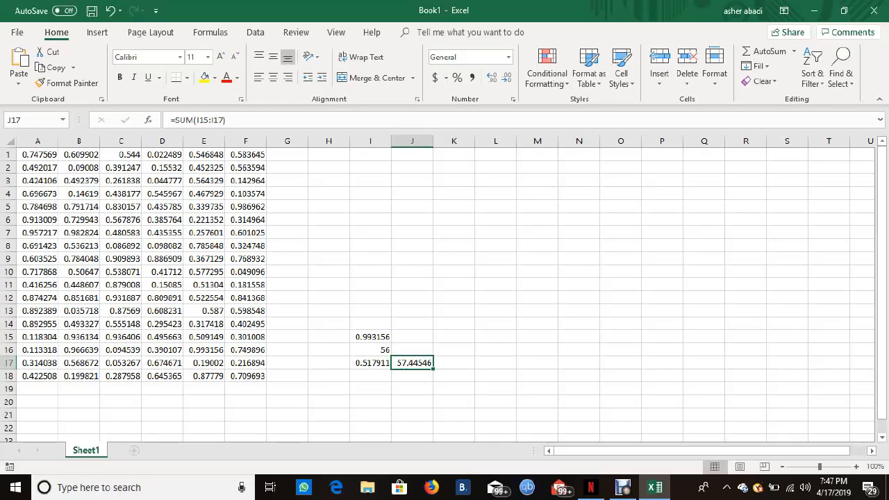
left_click(537, 232)
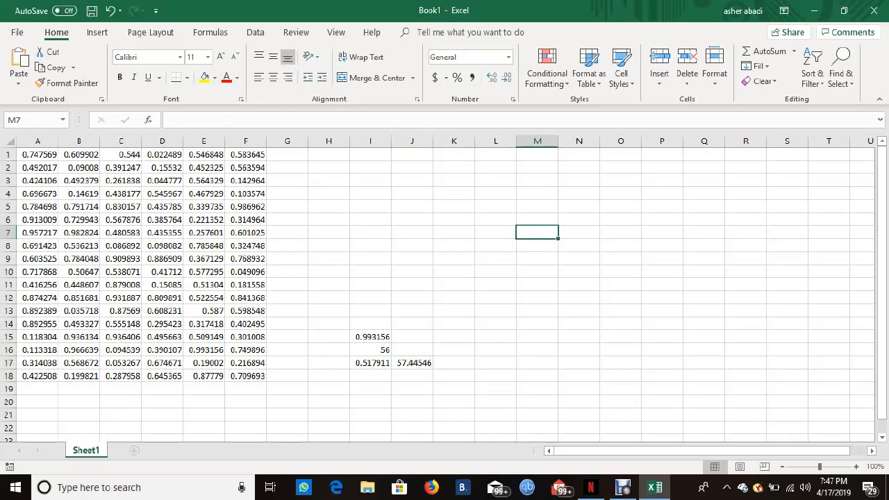